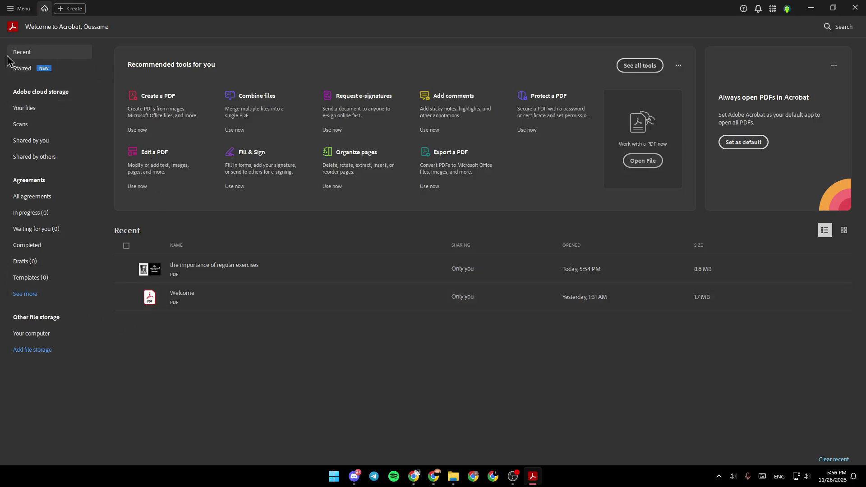
# Look at the Starred files, then return to the Recent files list.
pyautogui.click(62, 69)
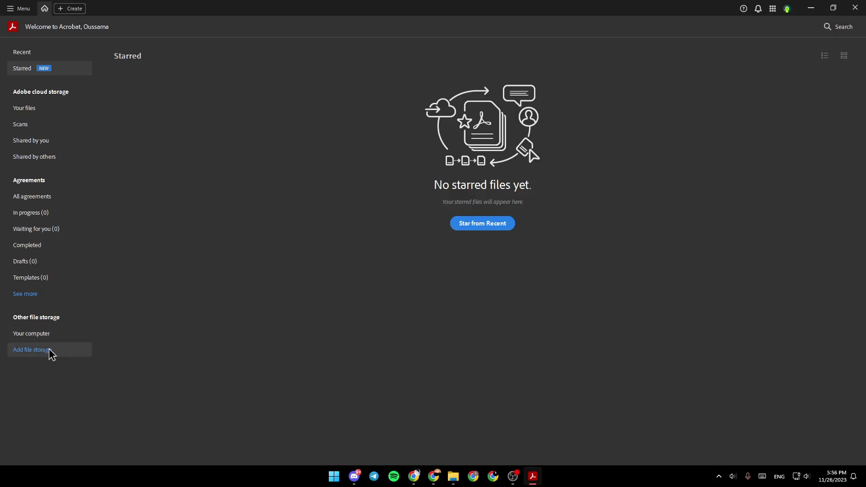
pyautogui.click(30, 54)
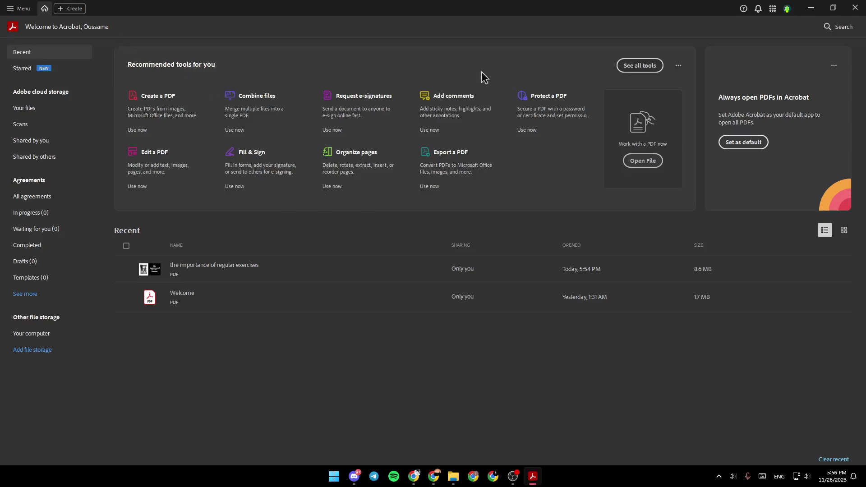
# Browse the All tools catalogue, then close its tab.
pyautogui.click(640, 66)
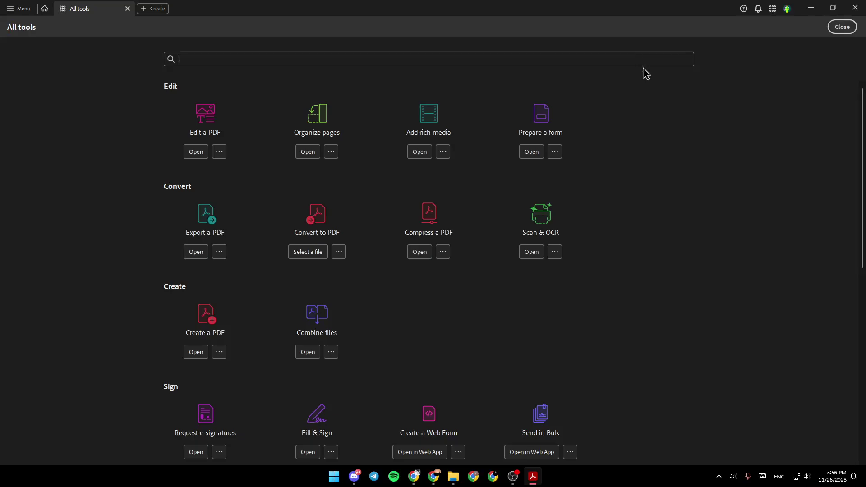
pyautogui.moveTo(863, 101); pyautogui.dragTo(862, 71)
pyautogui.click(128, 8)
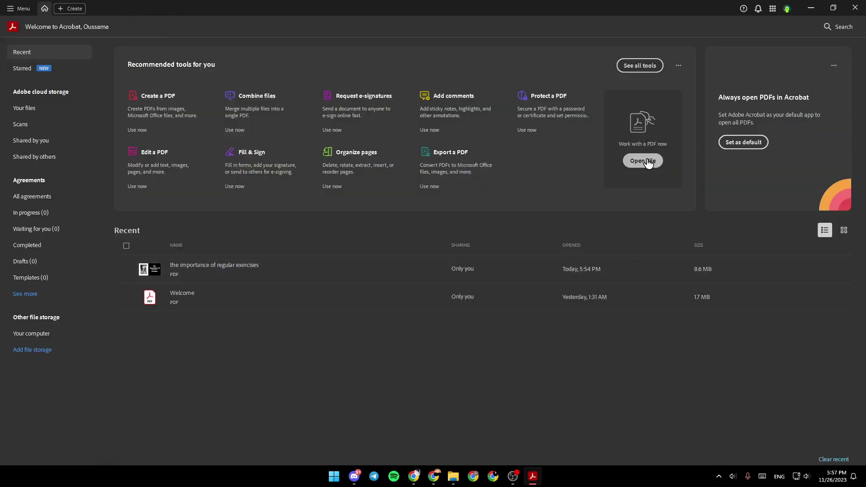
pyautogui.click(643, 160)
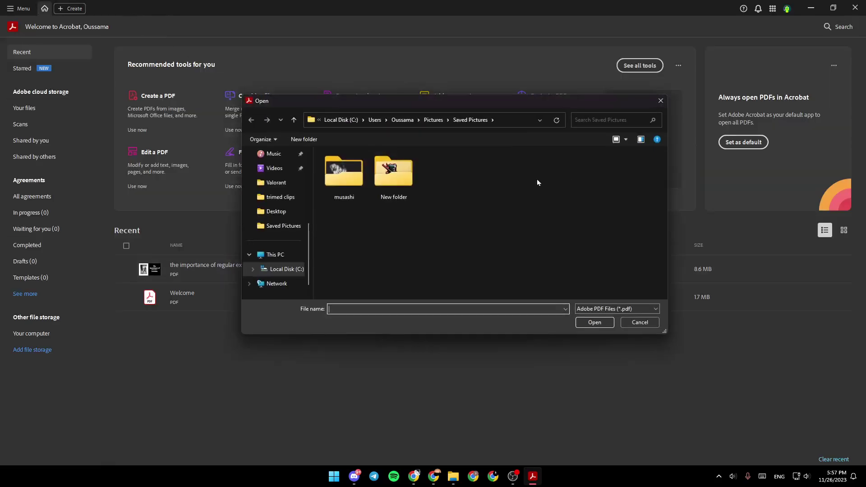
pyautogui.scroll(-2, 316, 244)
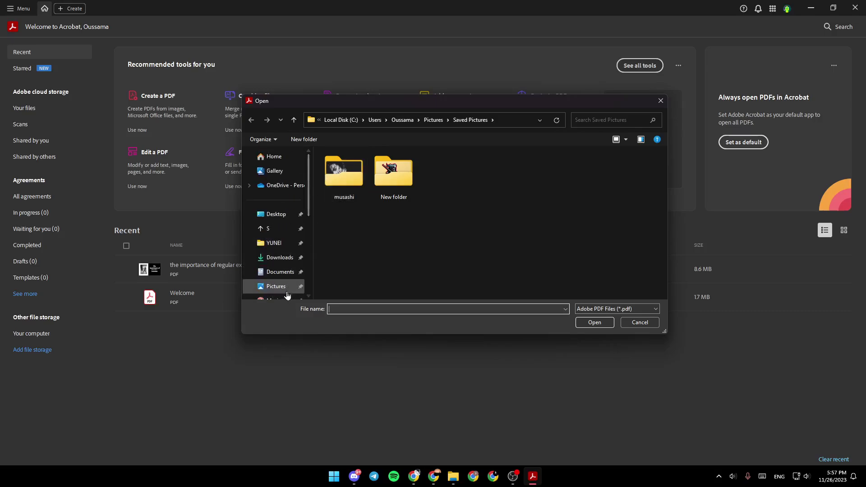
pyautogui.click(280, 258)
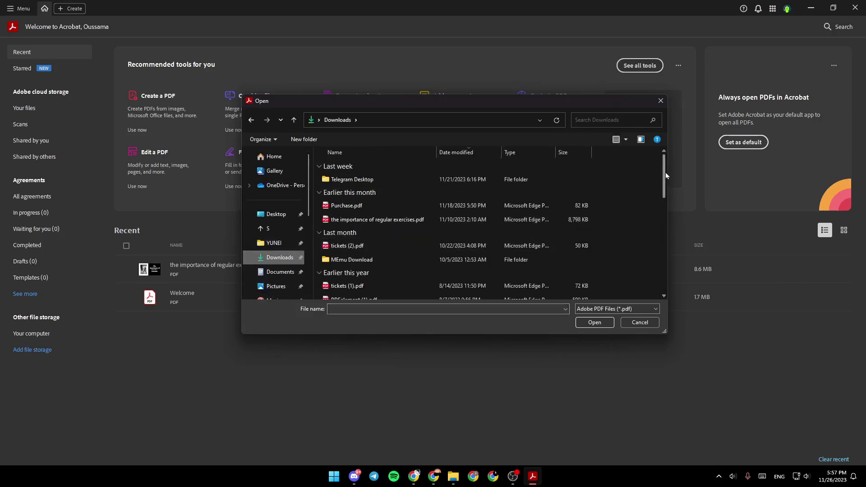
pyautogui.scroll(-5, 666, 173)
pyautogui.click(661, 101)
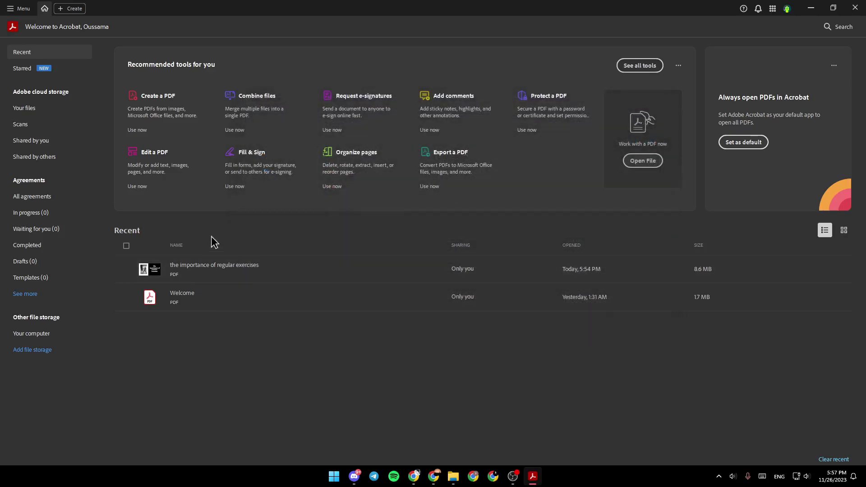
# Open 'the importance of regular exercises' from Recent via Export a PDF.
pyautogui.click(303, 285)
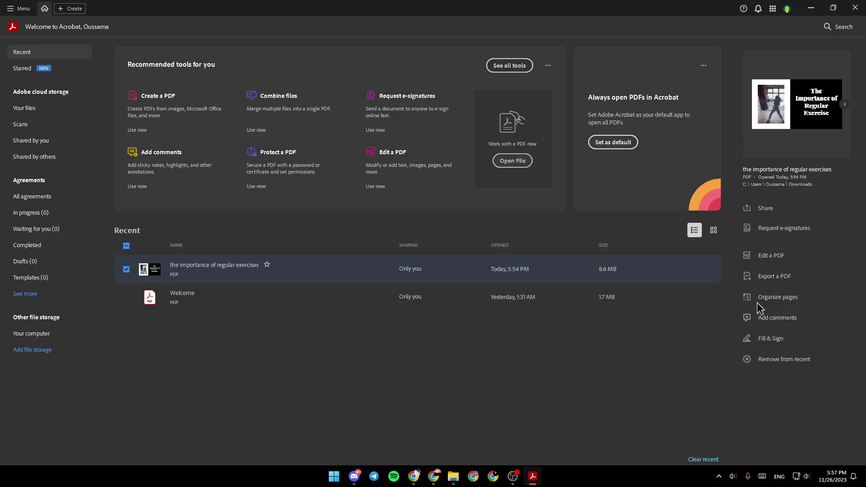
pyautogui.click(775, 276)
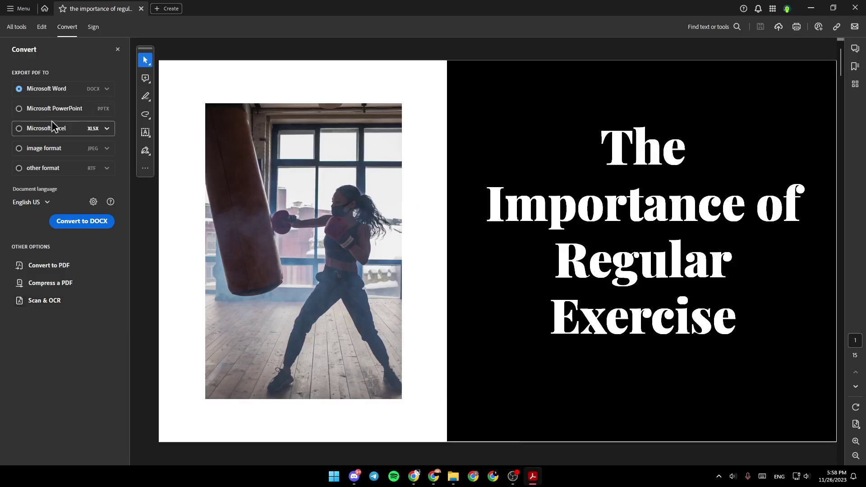
# Convert the PDF to Microsoft PowerPoint PPTX and save it in Downloads.
pyautogui.click(19, 109)
pyautogui.click(91, 221)
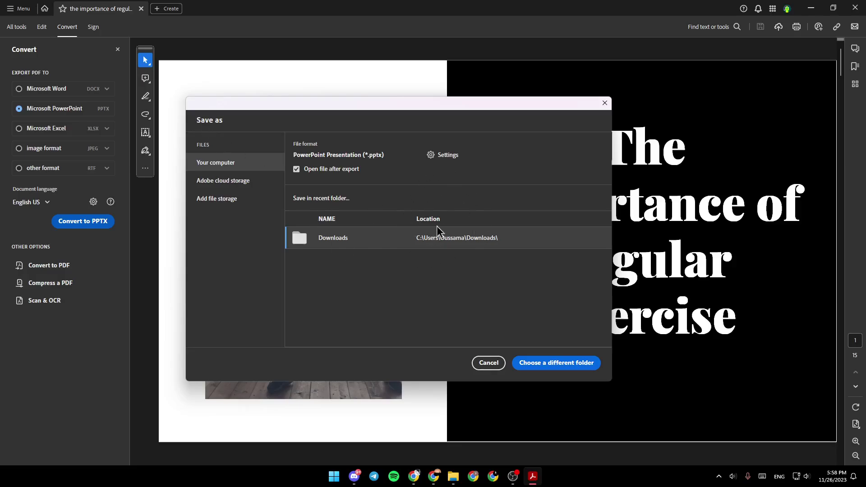
pyautogui.click(406, 238)
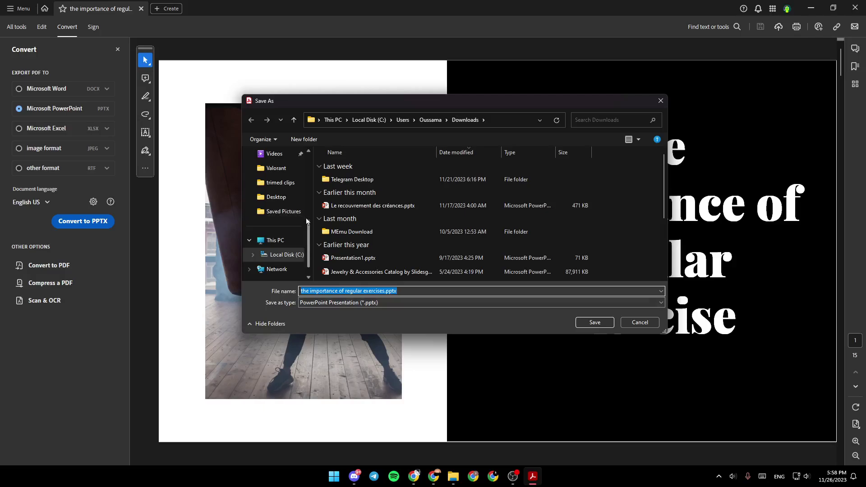
pyautogui.click(594, 323)
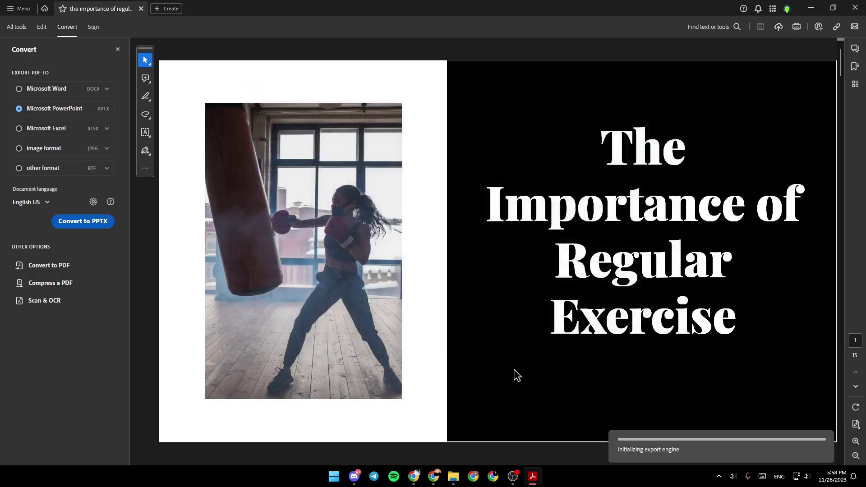